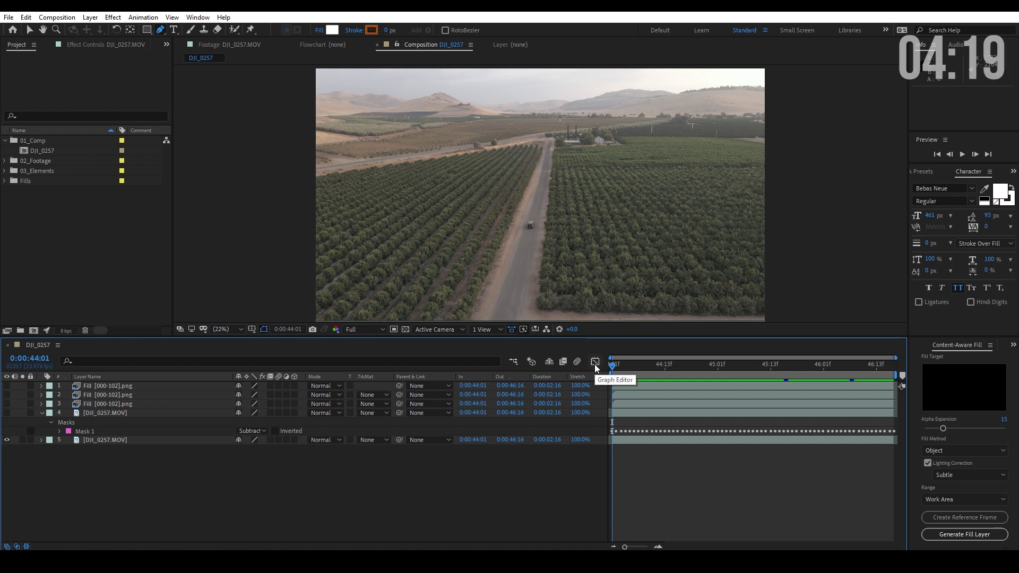
Preview the clip, then delete the three Fill layers and the existing mask on the upper DJI_0257.MOV layer
key("space")
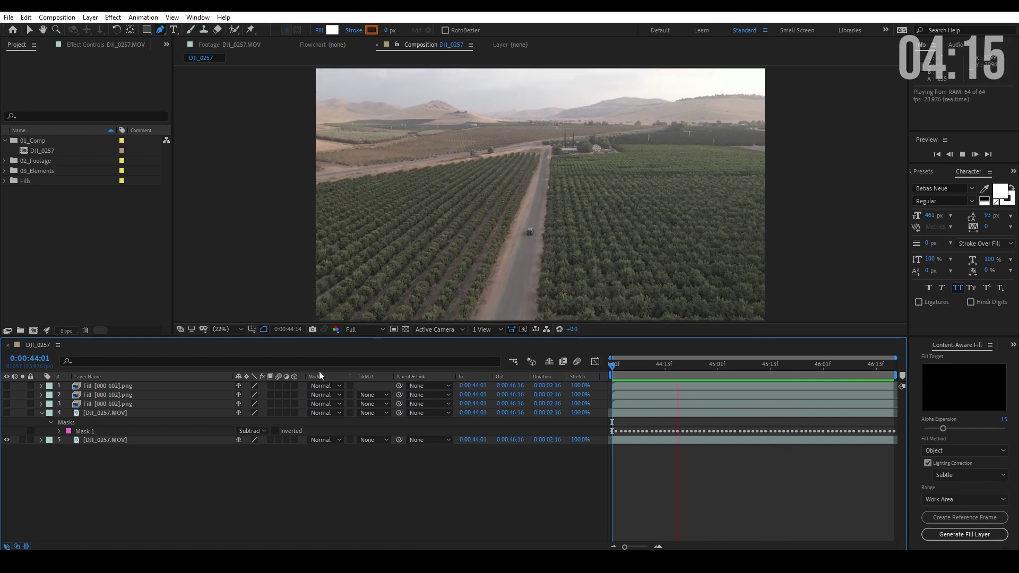
left_click(107, 405)
key("space")
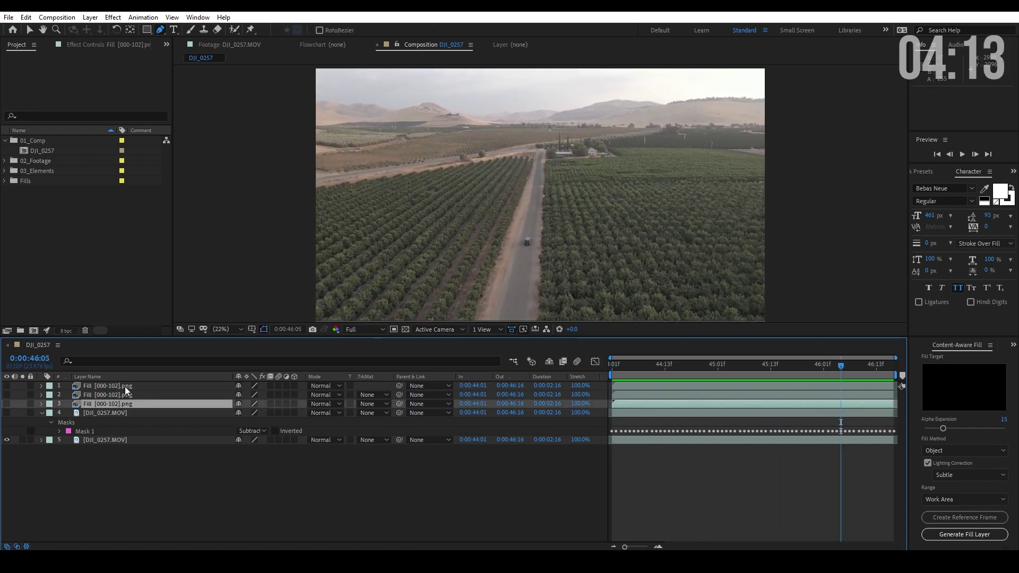
left_click(125, 386, "shift")
key("Delete")
left_click(123, 393)
key("Delete")
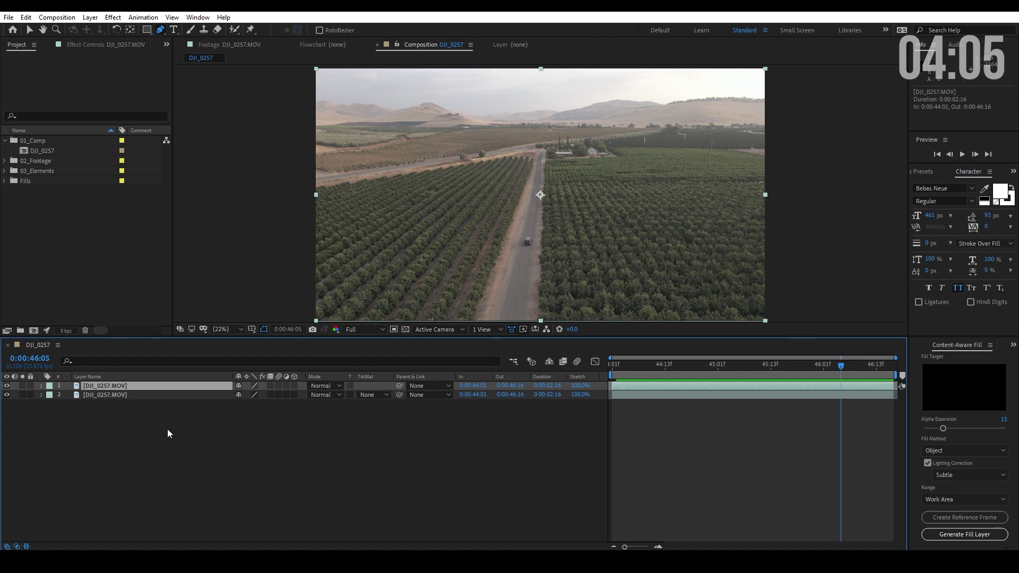
Examine the vehicle on the road at the clip's last frame and first frame, up close and in the full view
left_click_drag(842, 366, 888, 358)
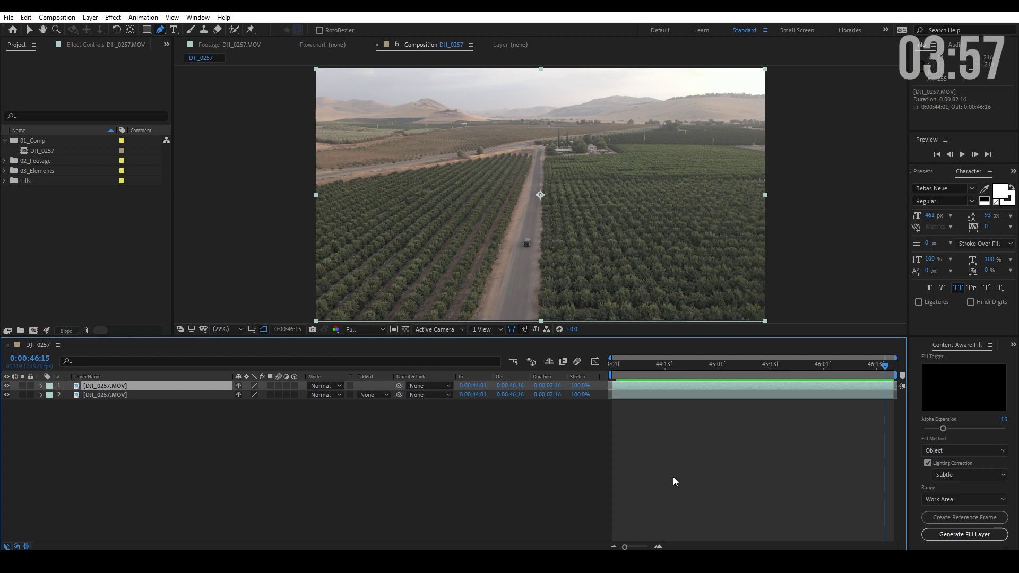
left_click_drag(884, 367, 910, 368)
scroll(535, 237, "up", 5)
left_click_drag(582, 254, 619, 101)
left_click_drag(499, 318, 546, 136)
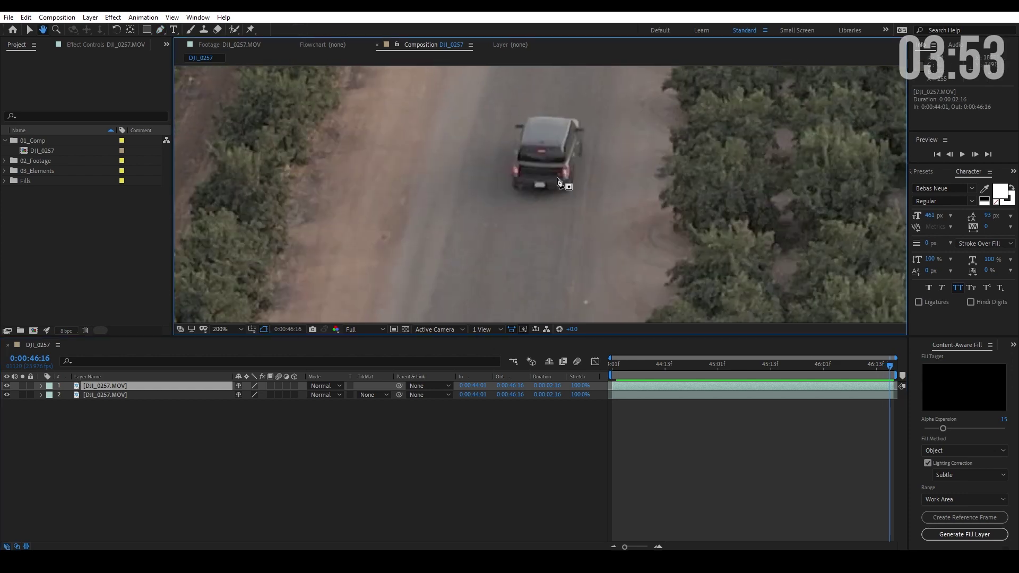
left_click_drag(723, 366, 573, 367)
scroll(667, 207, "down", 4)
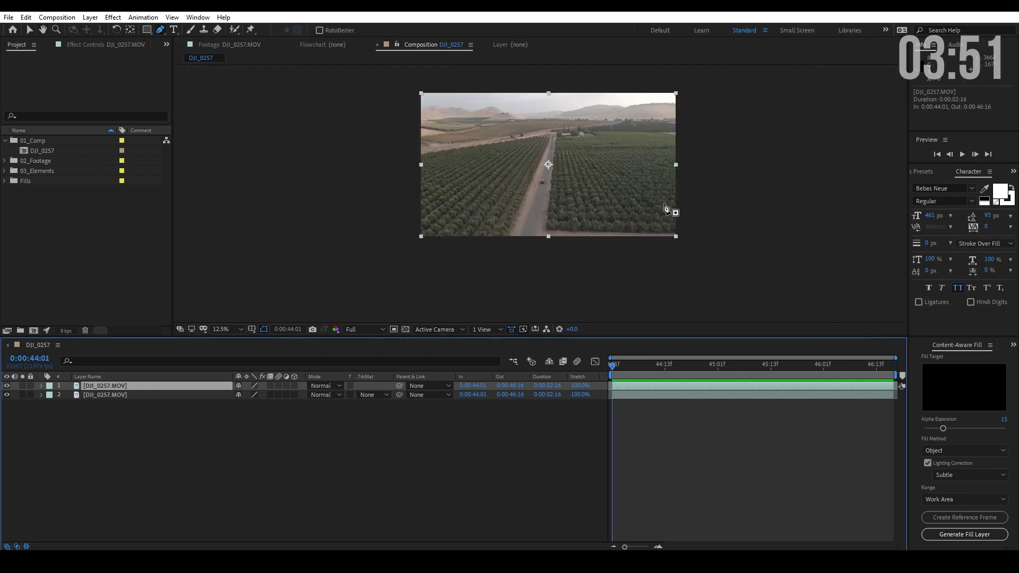
At 0:00:46:16, draw a closed eight-point mask loosely around the vehicle and its shadow on the upper DJI_0257.MOV layer
left_click_drag(844, 368, 912, 365)
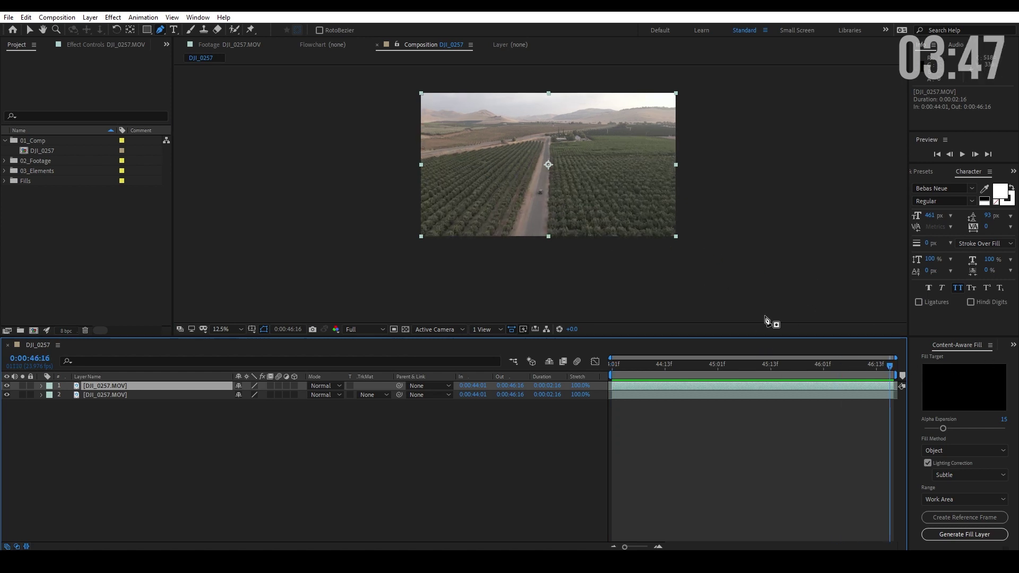
scroll(589, 217, "up", 4)
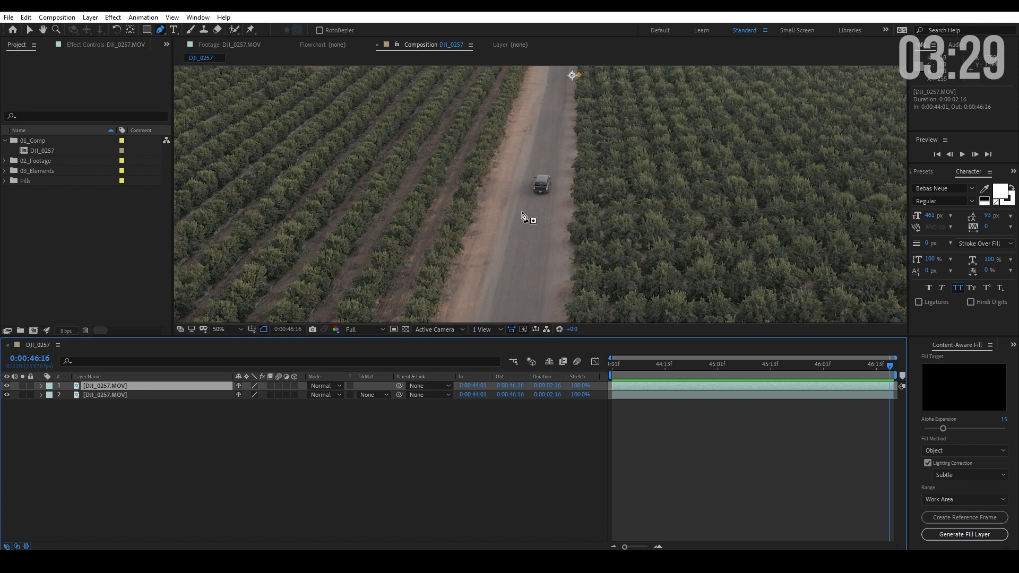
scroll(523, 215, "up", 4)
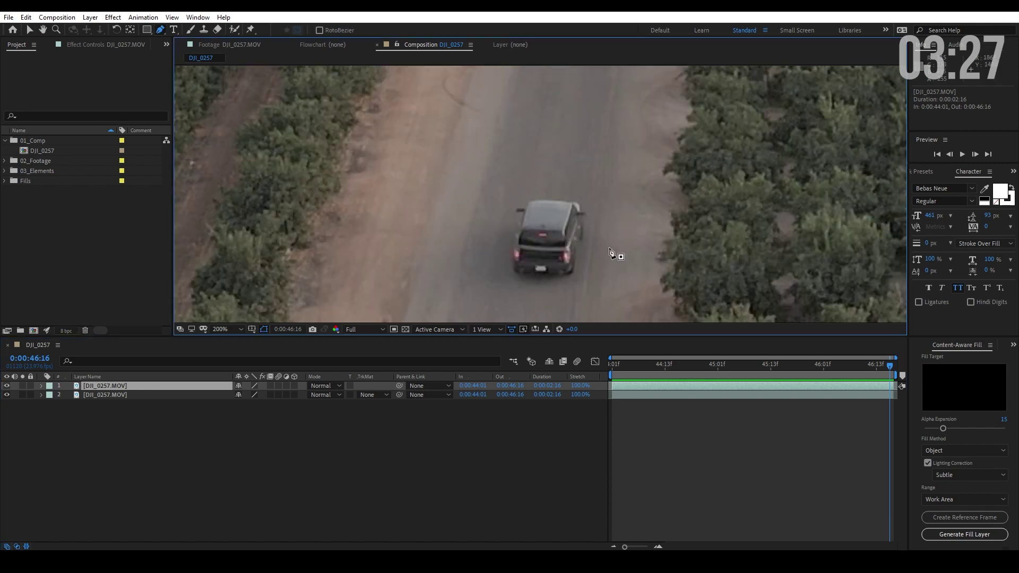
left_click(606, 233)
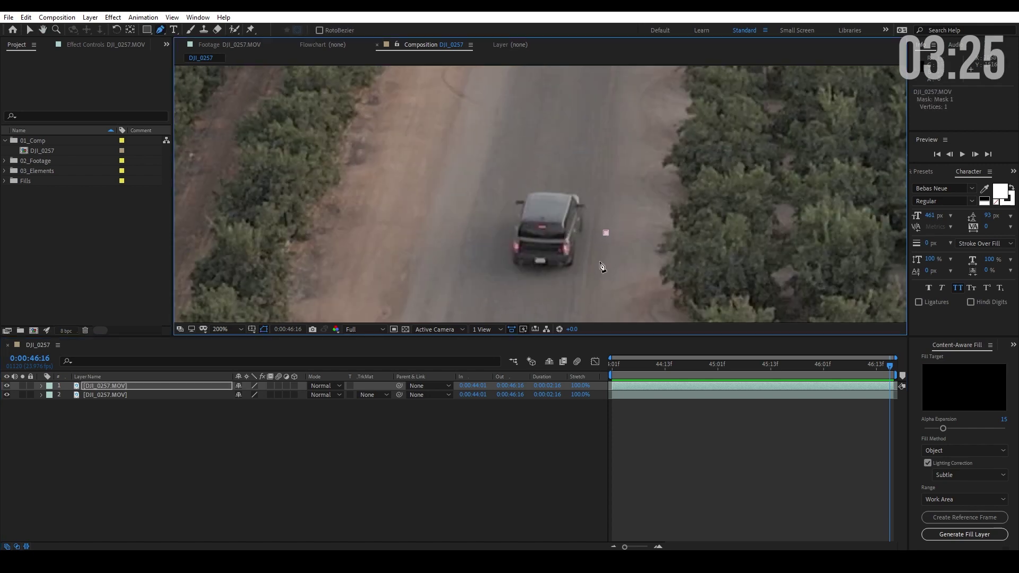
left_click(592, 289)
left_click(491, 298)
left_click(423, 277)
left_click(414, 219)
left_click(458, 163)
left_click(605, 183)
left_click(605, 232)
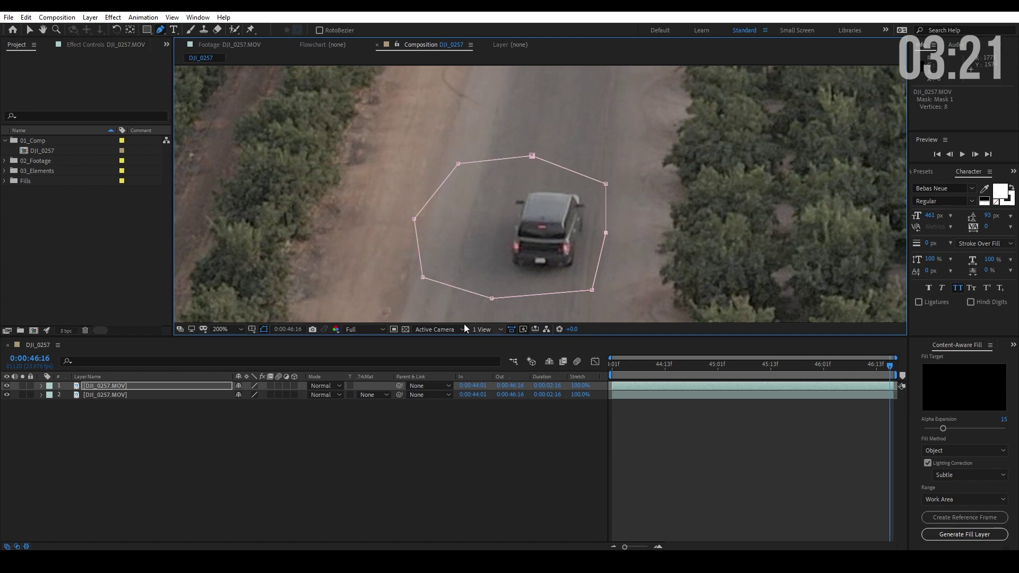
Move the mask's two lower-left vertices outward to leave more room around the vehicle's shadow
scroll(667, 238, "down", 5)
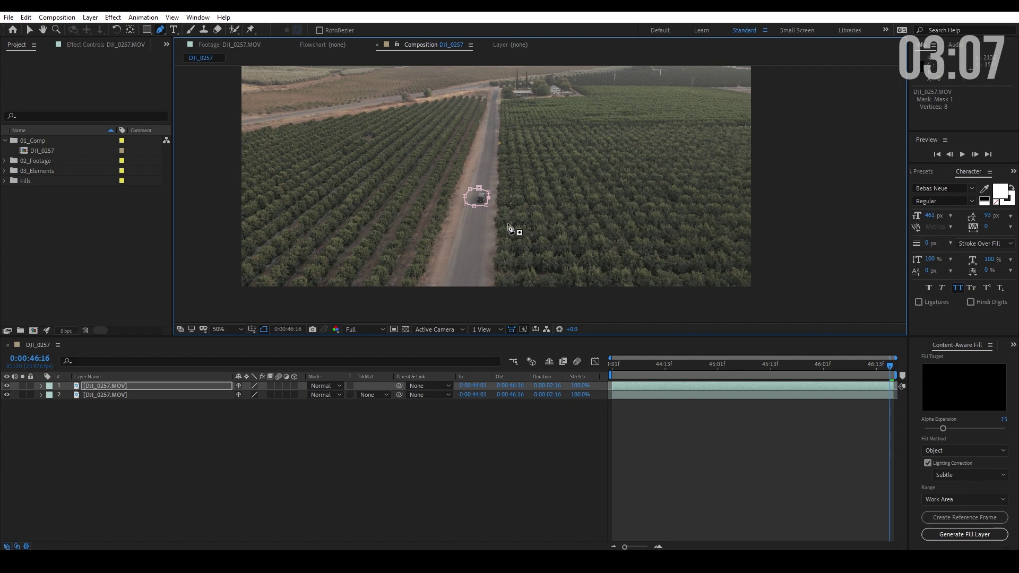
scroll(512, 228, "up", 2)
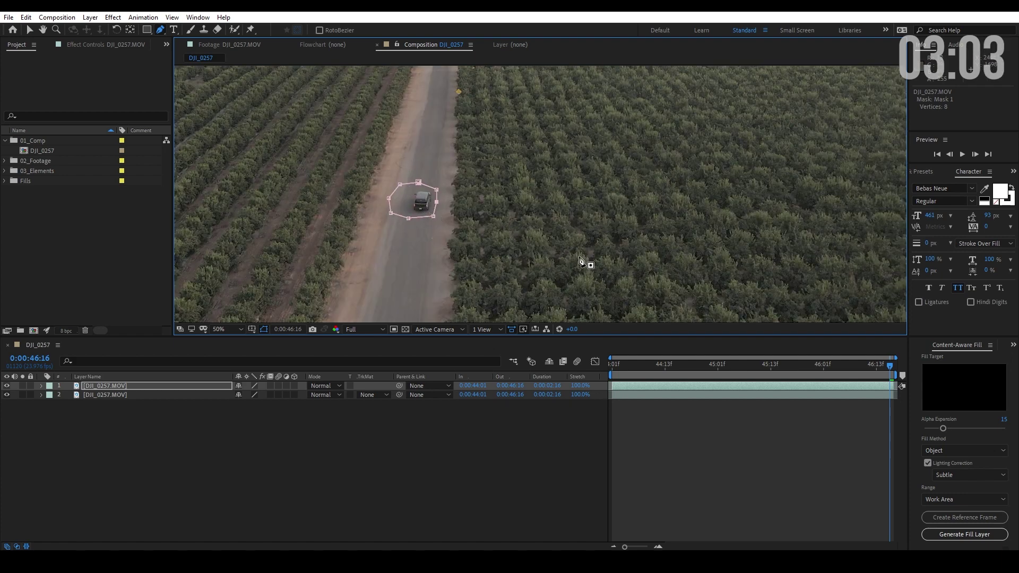
scroll(547, 268, "down", 2)
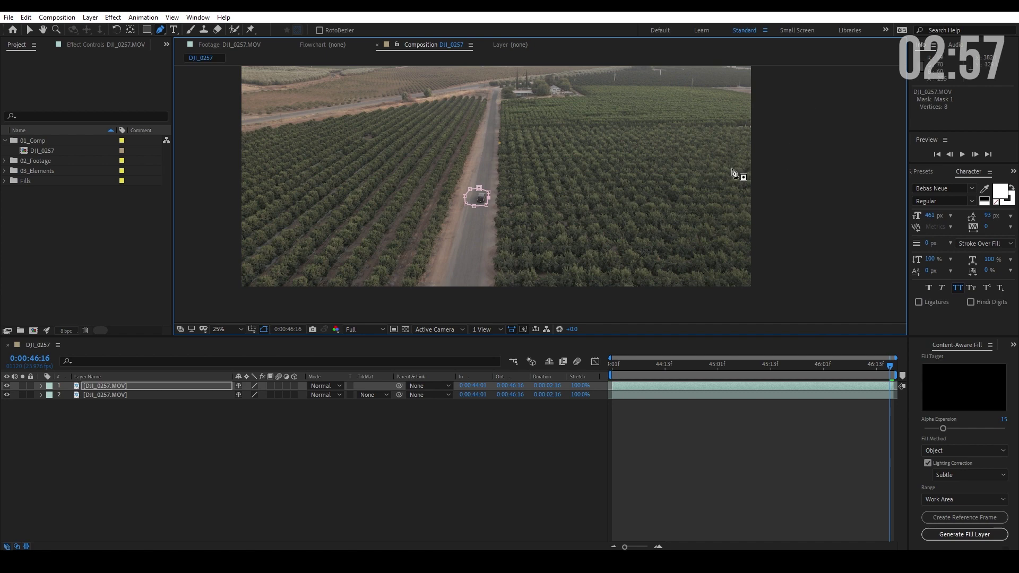
scroll(563, 233, "up", 4)
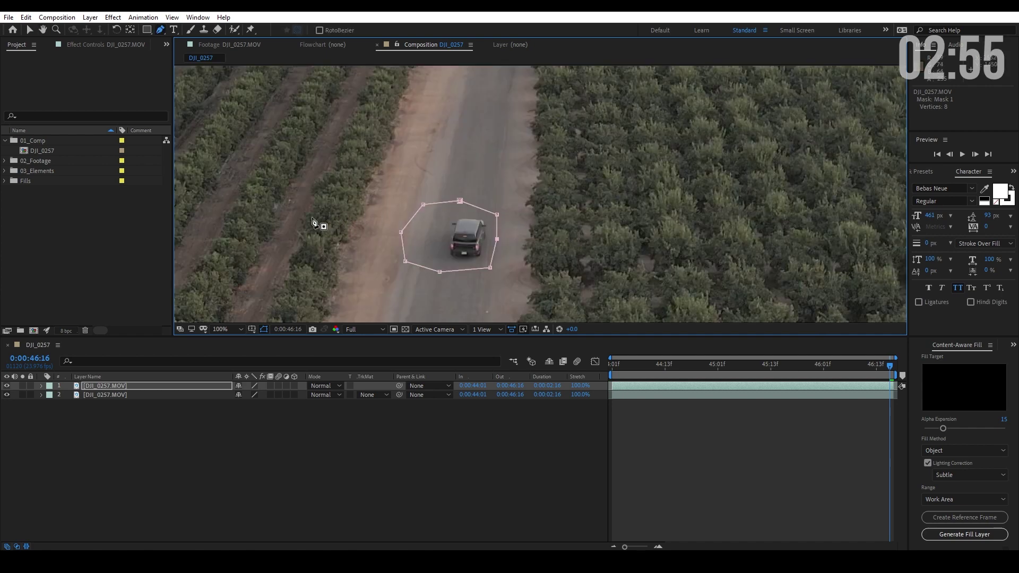
left_click_drag(476, 287, 522, 256)
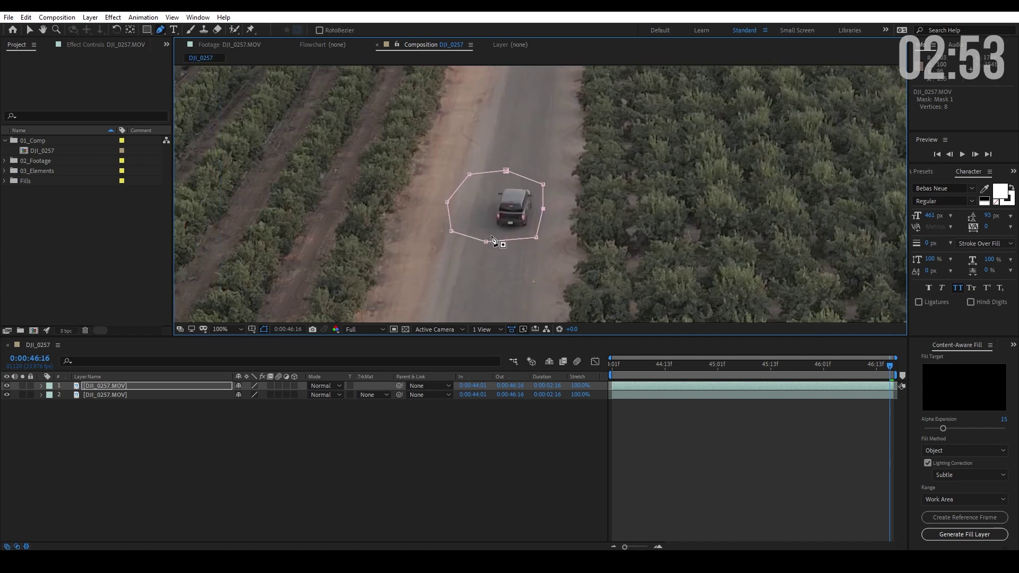
scroll(488, 238, "up", 2)
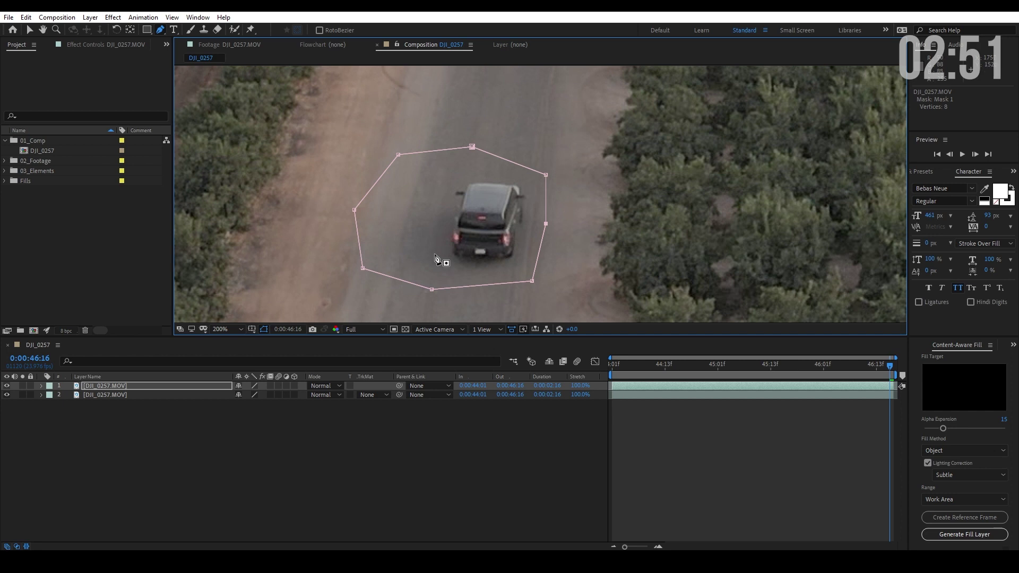
left_click_drag(362, 268, 344, 277)
left_click_drag(431, 289, 414, 308)
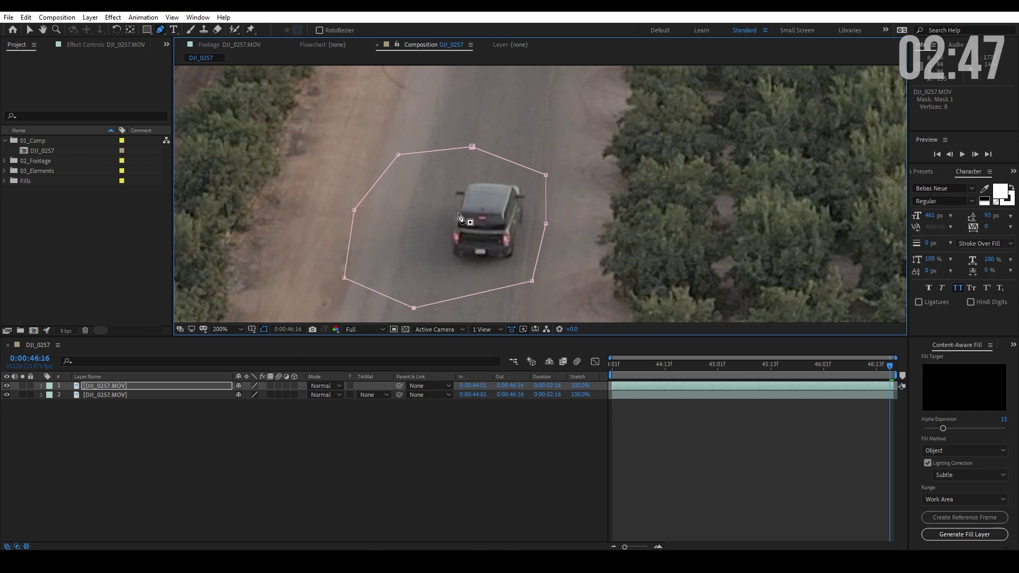
scroll(631, 247, "down", 2)
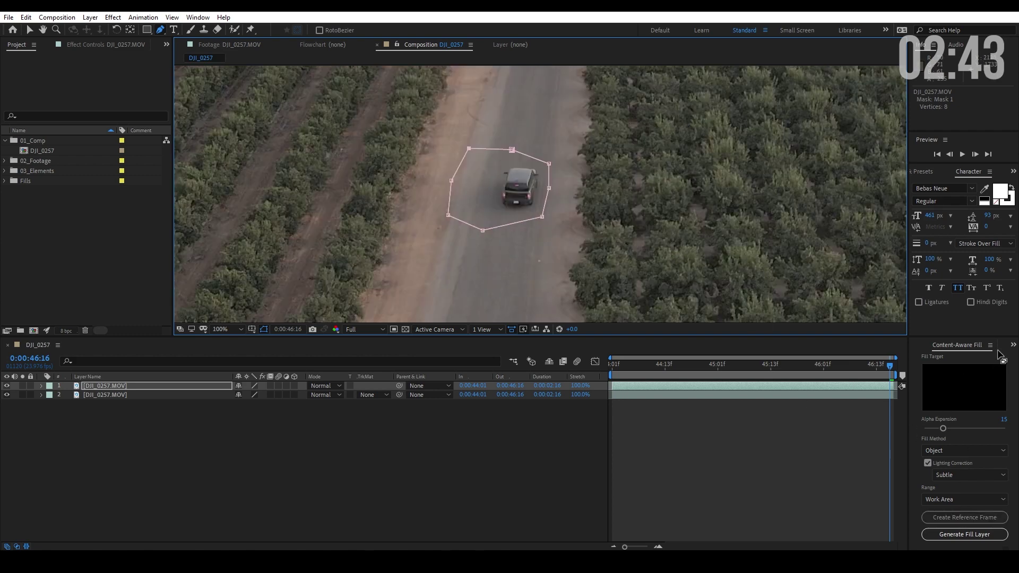
Open the Tracker and track Mask 1 of the upper footage layer backward using Position, Scale & Rotation
left_click(1013, 345)
left_click(975, 371)
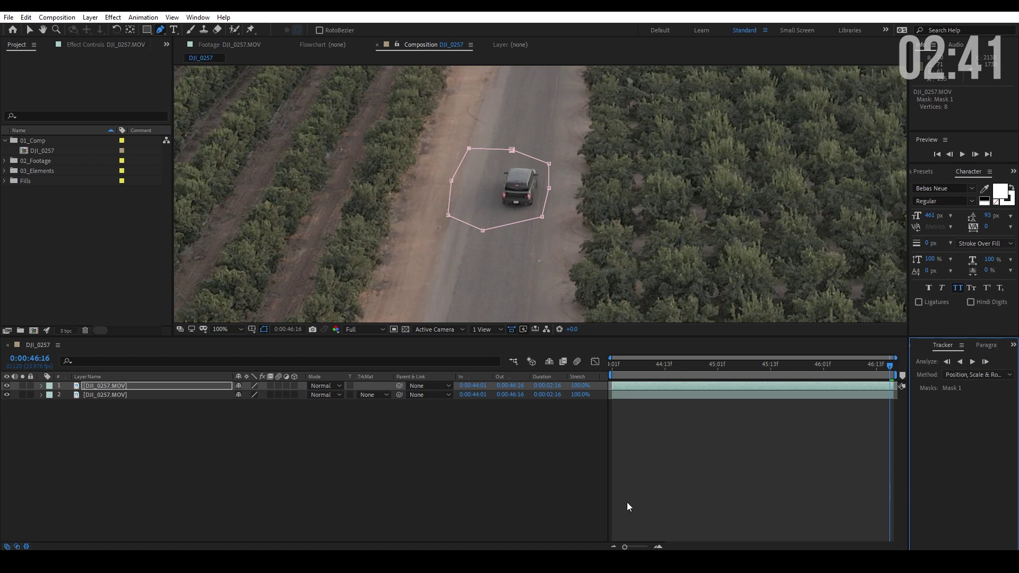
left_click(152, 386)
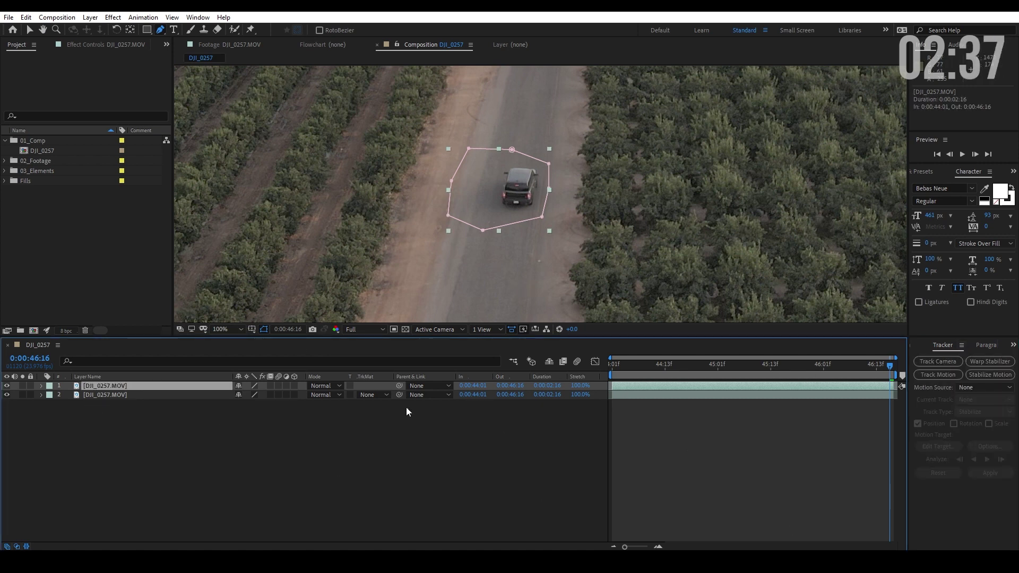
left_click(41, 386)
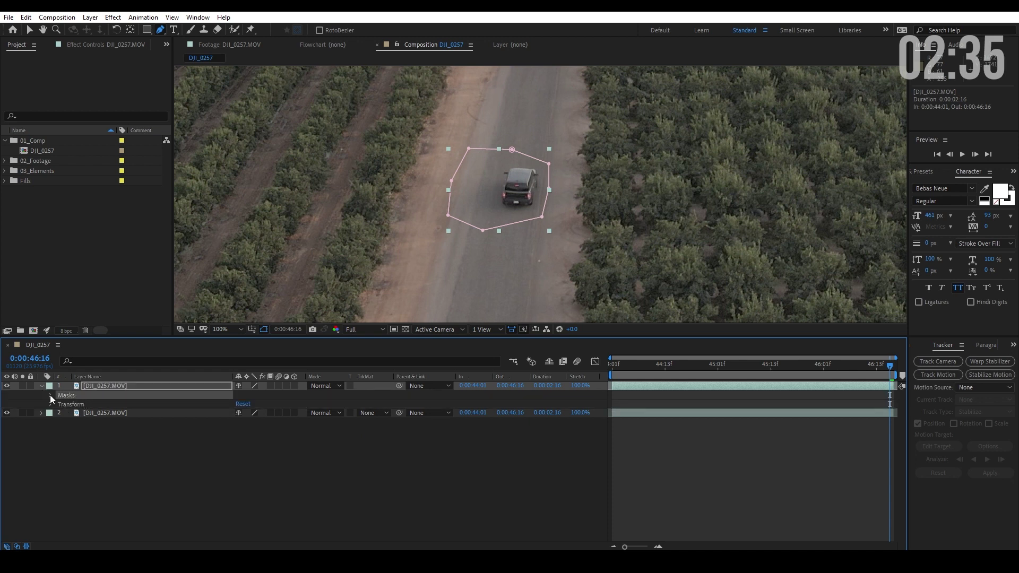
left_click(51, 396)
left_click(84, 405)
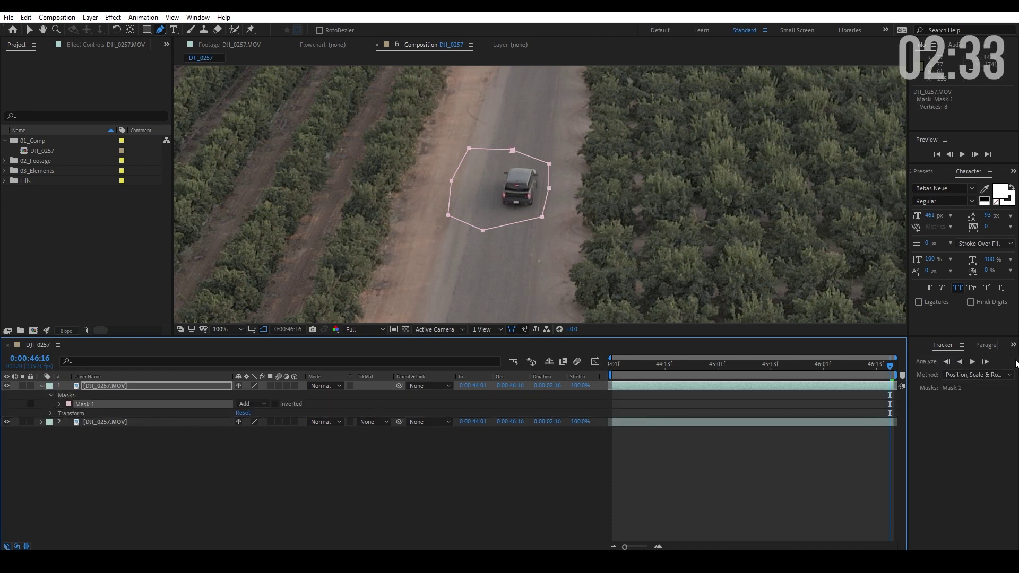
left_click(977, 371)
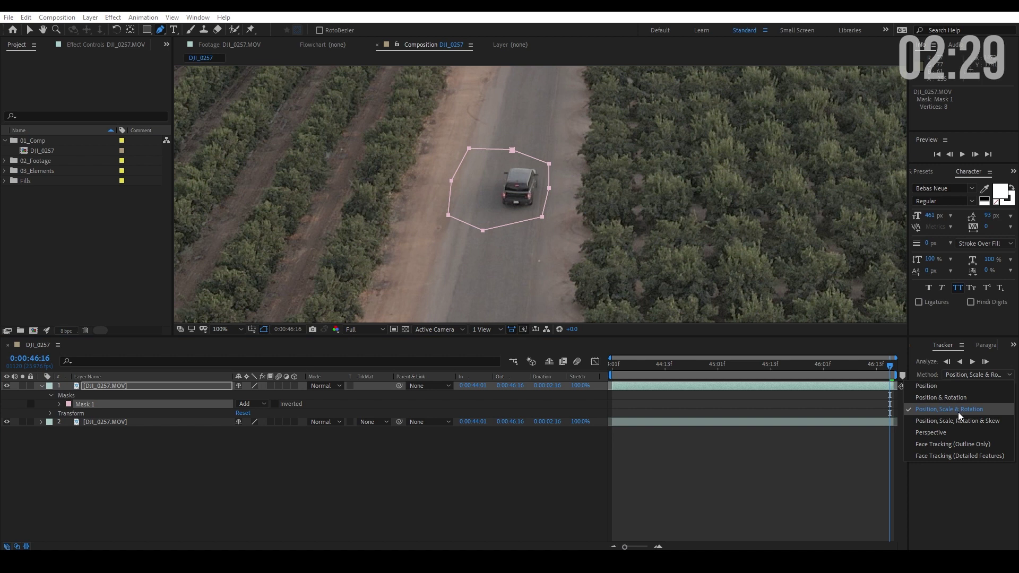
left_click(958, 412)
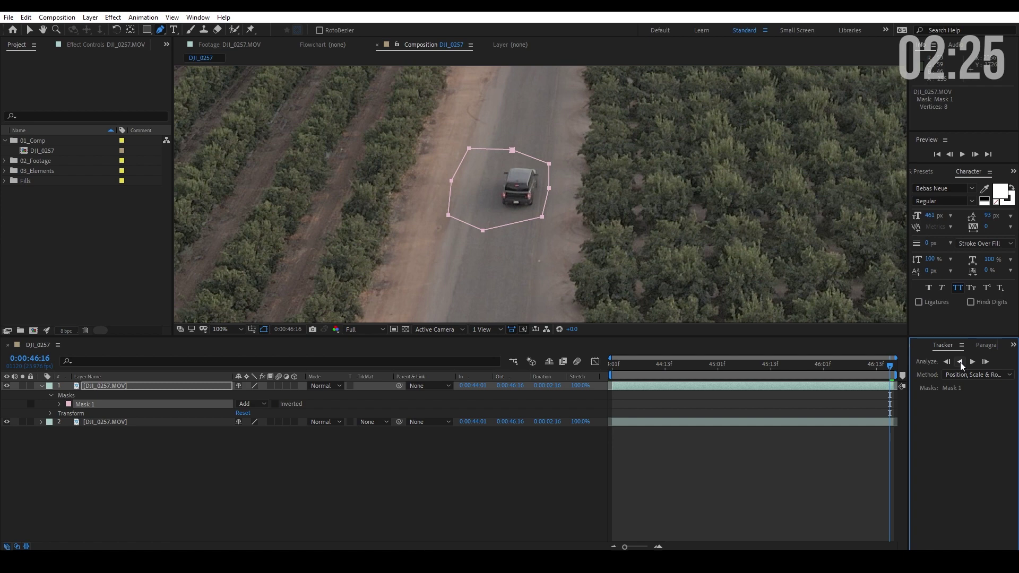
left_click(960, 362)
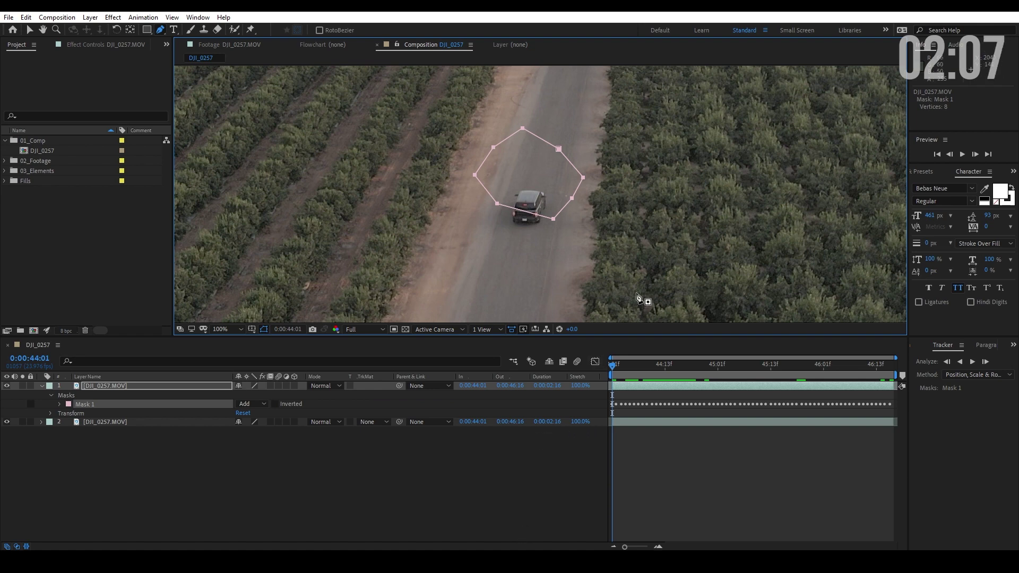
Delete Mask 1's Mask Path keyframes from the start of the clip through 0:00:45:12
left_click_drag(614, 372, 768, 375)
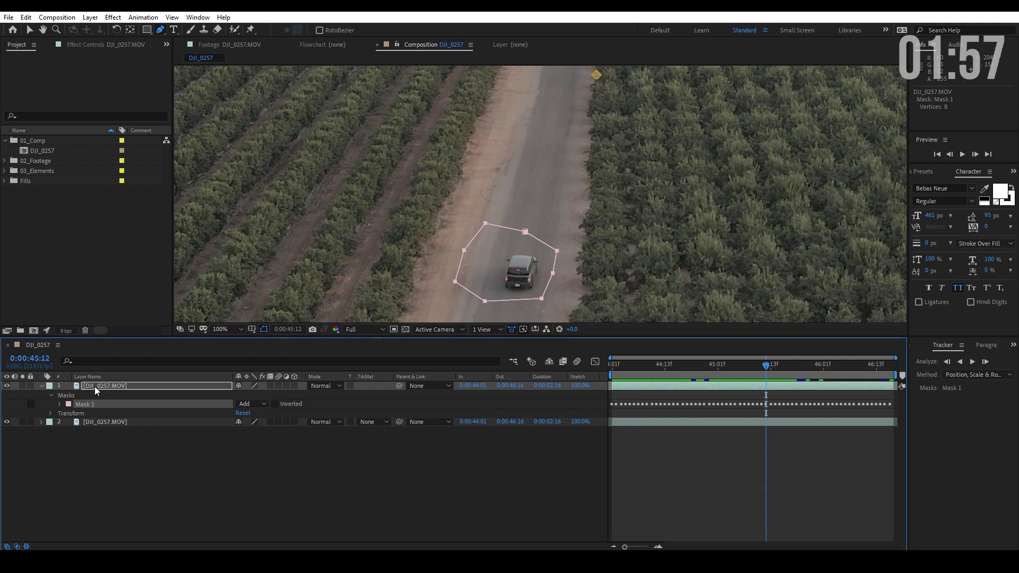
left_click(59, 404)
left_click_drag(613, 391, 685, 424)
key("Delete")
left_click_drag(649, 395, 766, 425)
key("Delete")
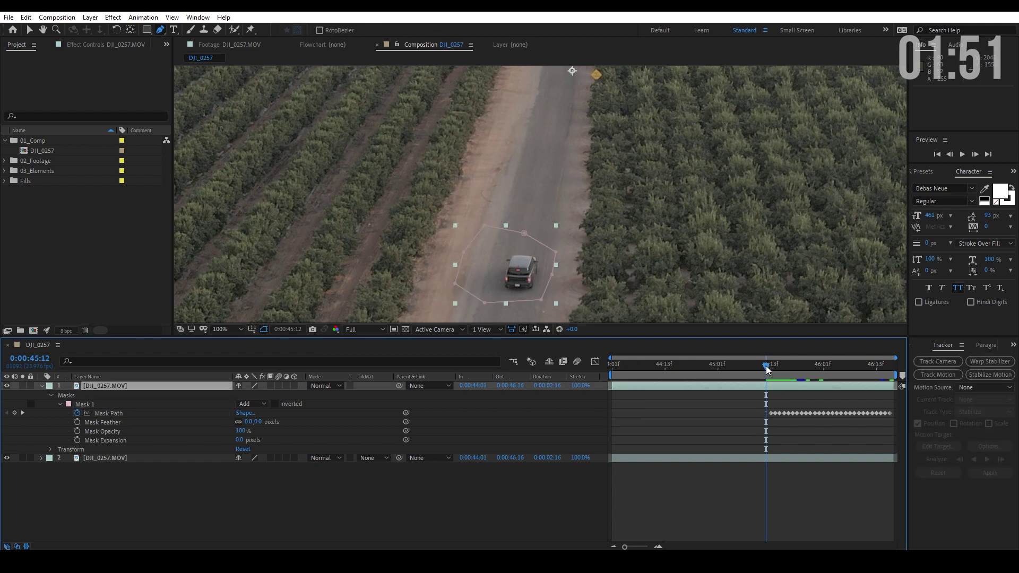
Track Mask 1 backward again from 0:00:45:13 using Position, Scale & Rotation
key("Page_Down")
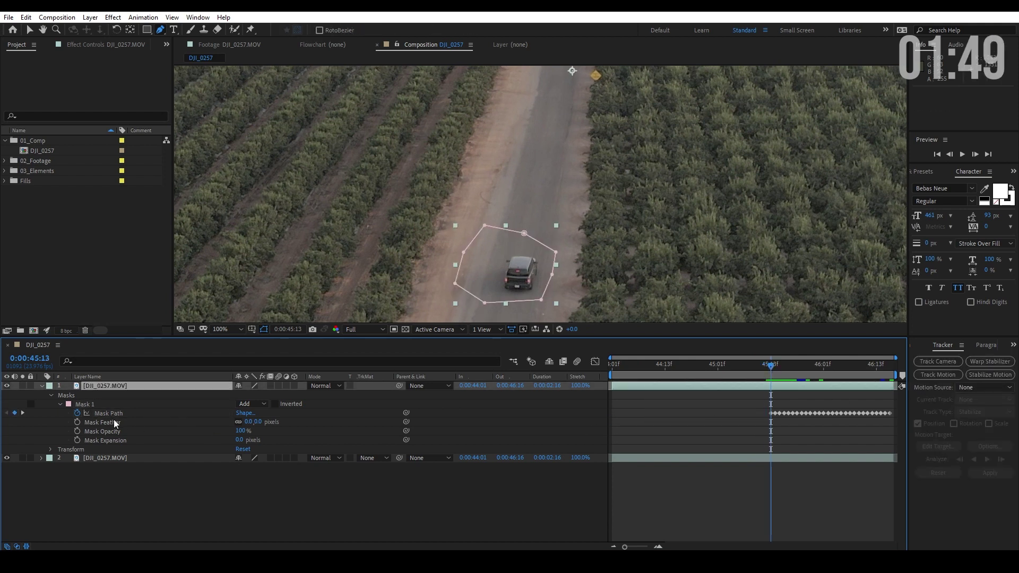
left_click(106, 405)
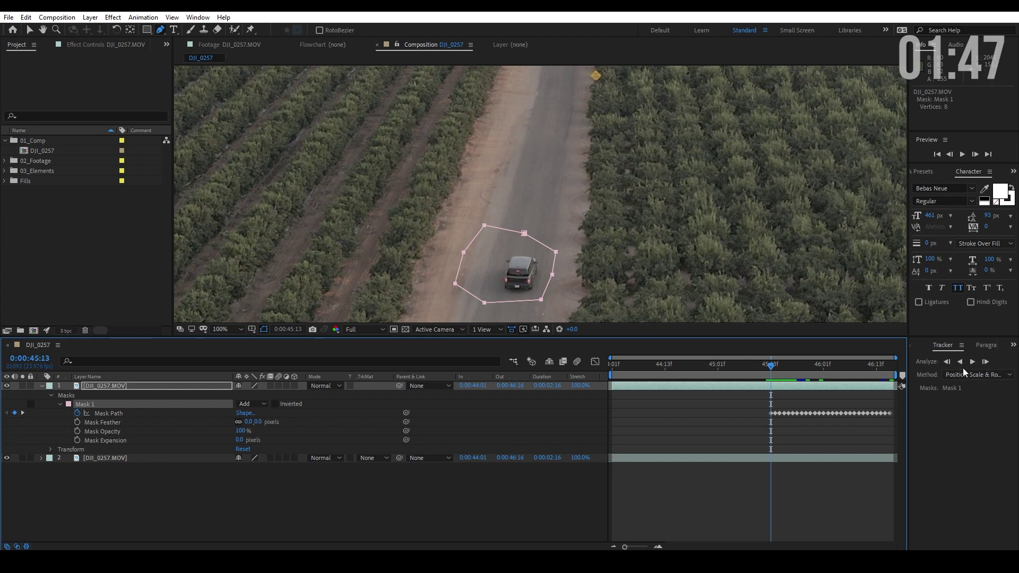
left_click(959, 361)
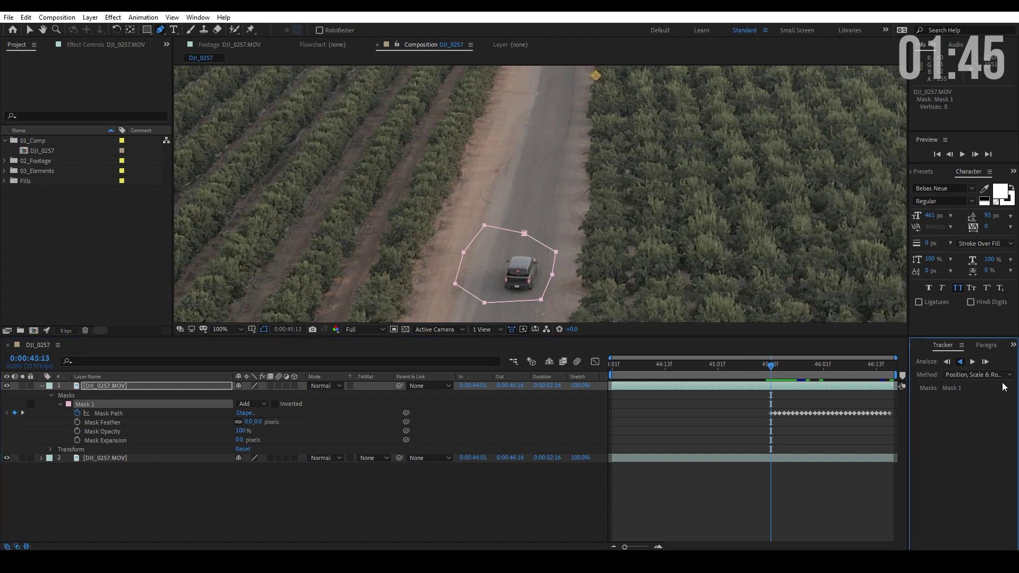
Check the tracked mask up to 0:00:45:00 and delete all Mask Path keyframes before that frame
left_click_drag(631, 375, 714, 402)
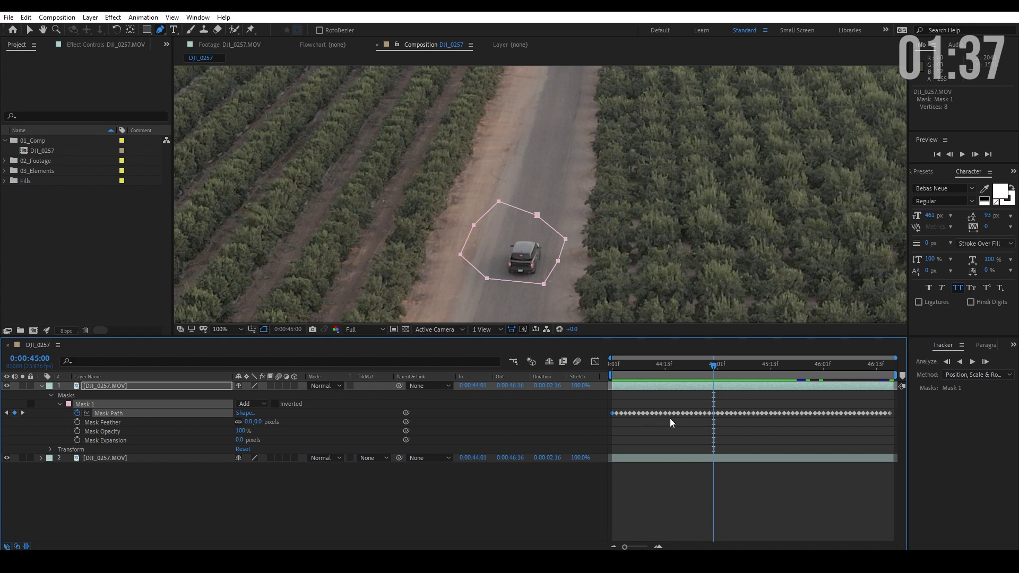
left_click_drag(709, 406, 594, 423)
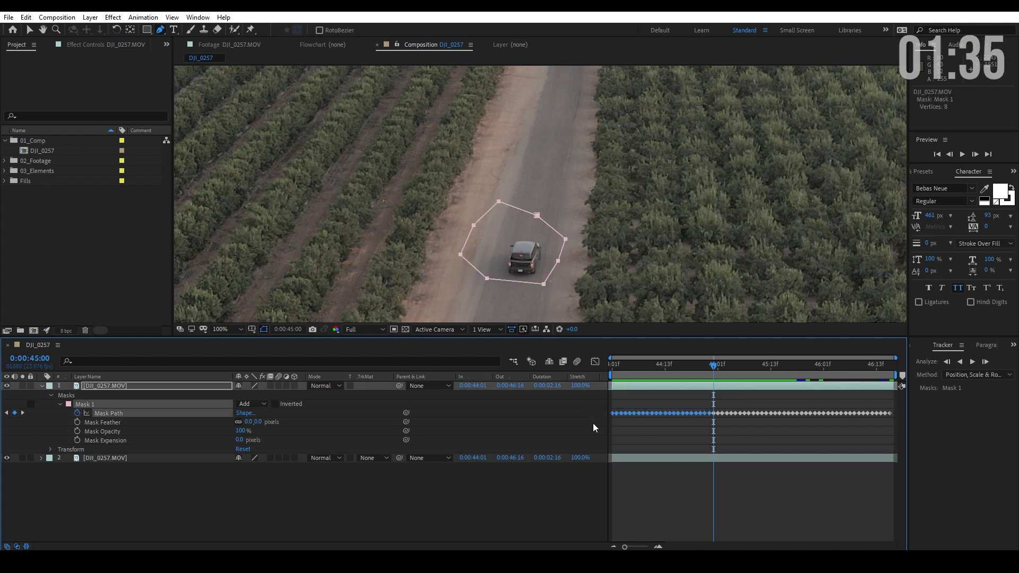
key("Delete")
At 0:00:44:01, reposition the whole mask so it surrounds the vehicle, setting a new Mask Path keyframe
left_click_drag(716, 369, 603, 375)
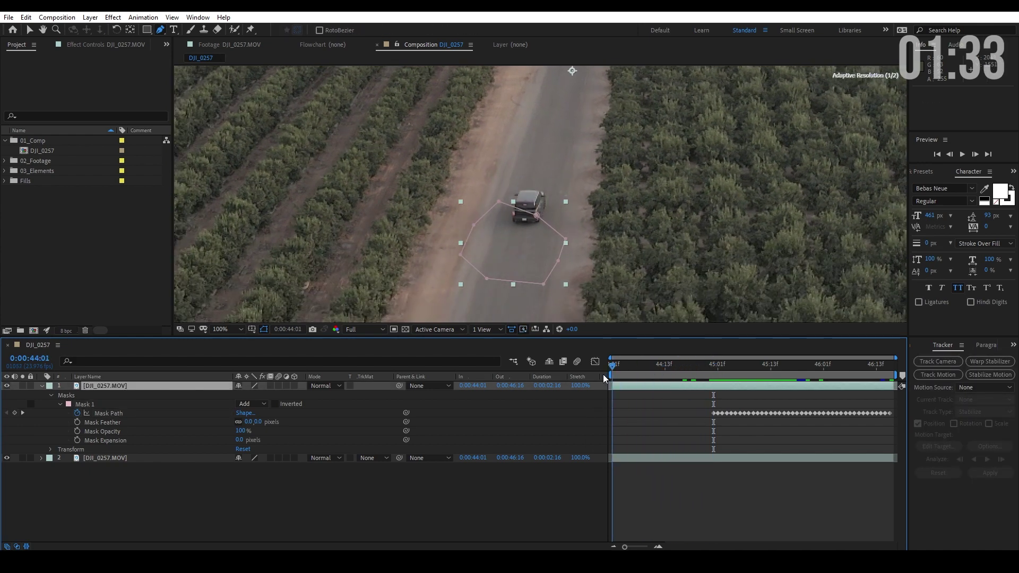
key("v")
left_click_drag(546, 255, 557, 217)
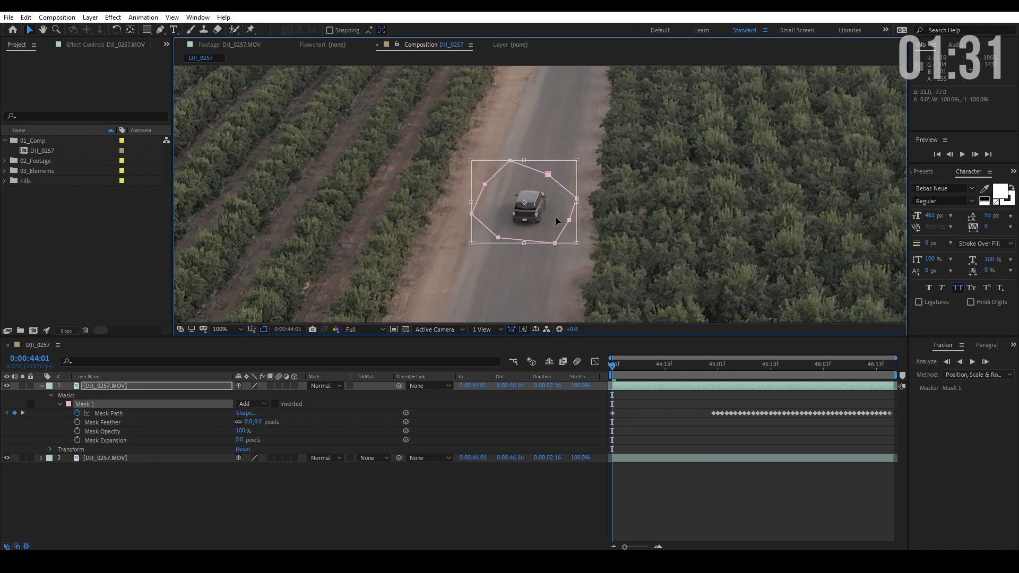
Reposition the whole mask around the vehicle at about 0:00:44:12 and again at 0:00:44:20, adding Mask Path keyframes
left_click_drag(635, 367, 660, 367)
left_click_drag(546, 239, 549, 238)
left_click_drag(682, 366, 697, 371)
double_click(568, 242)
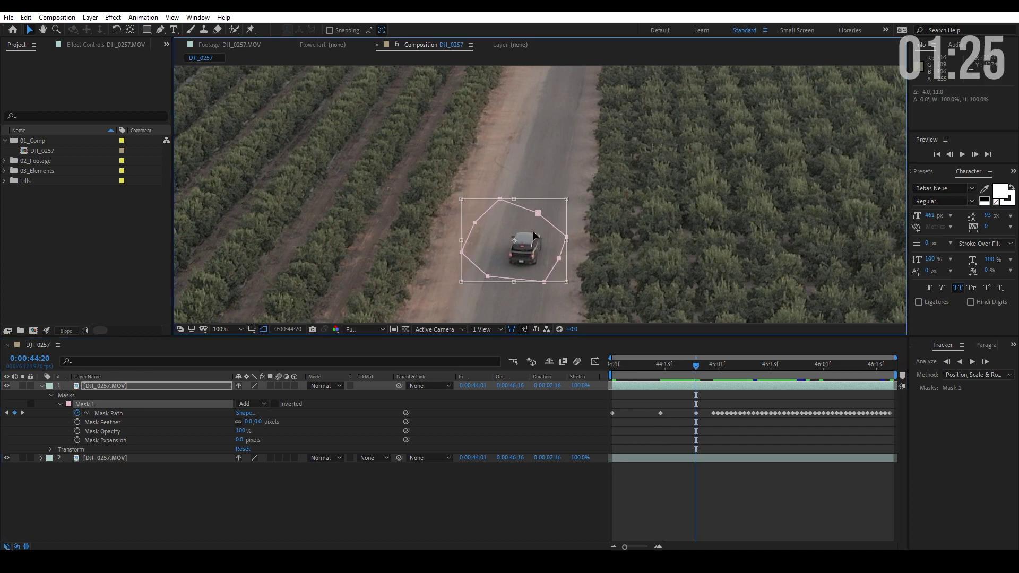
left_click_drag(568, 242, 565, 251)
At 0:00:44:06, recenter the whole mask on the vehicle with a new Mask Path keyframe, and check the tracking back to 0:00:44:01
left_click_drag(670, 368, 635, 368)
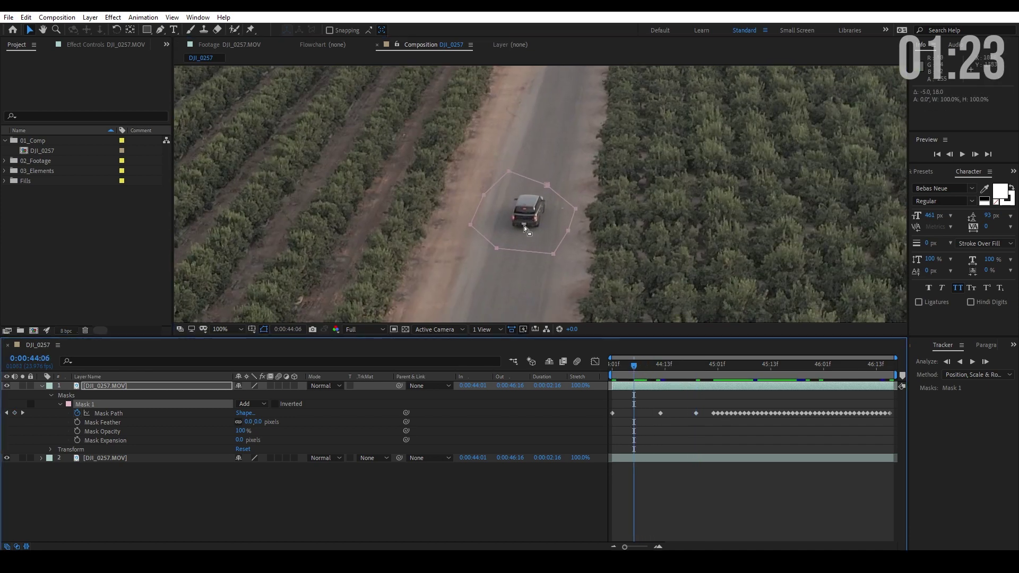
left_click_drag(558, 203, 552, 201)
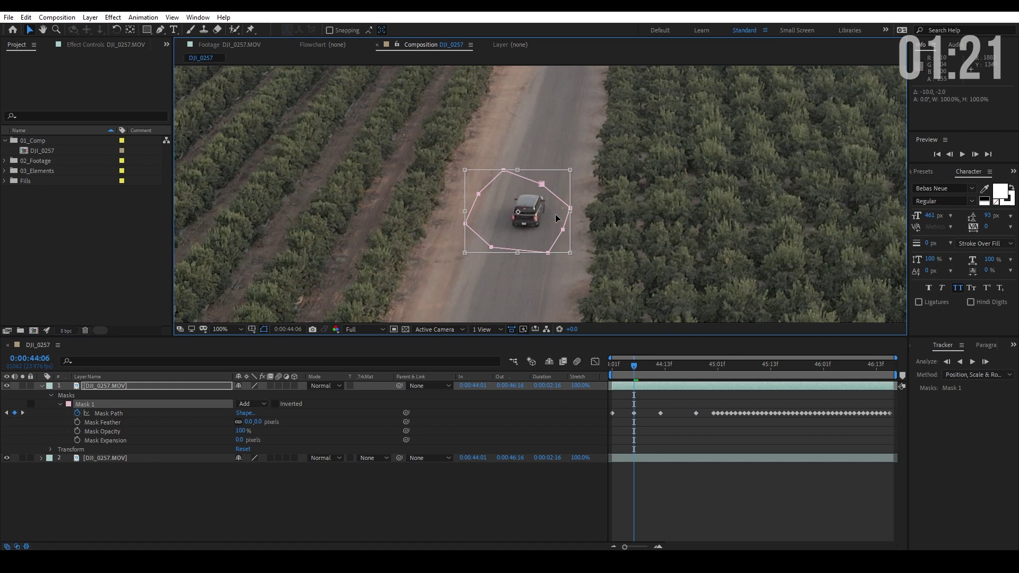
left_click(636, 365)
left_click_drag(636, 365, 103, 424)
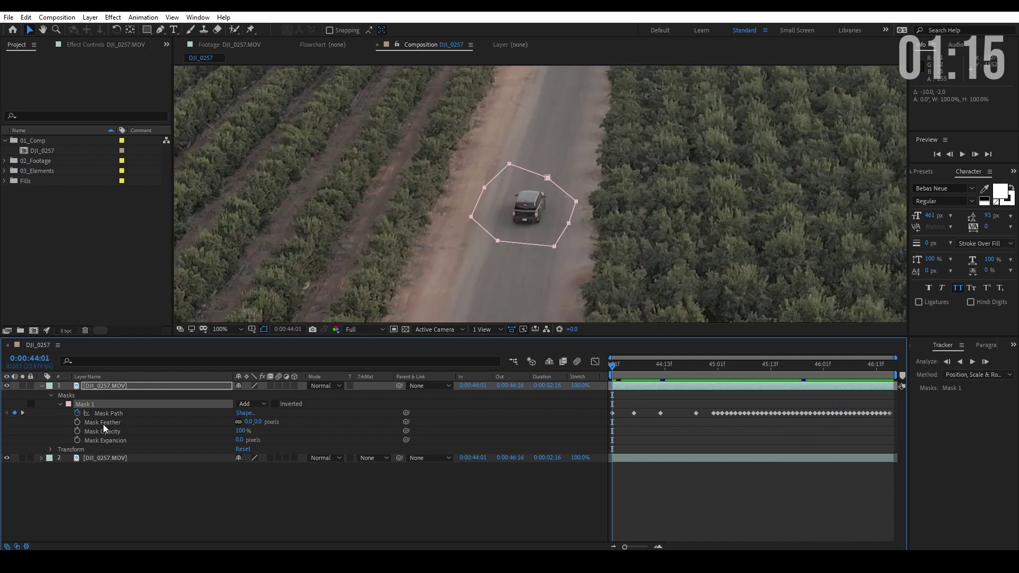
Hide the lower DJI_0257.MOV layer, set Mask 1's mode to Subtract, and collapse the masked layer's properties
left_click(7, 458)
left_click(249, 404)
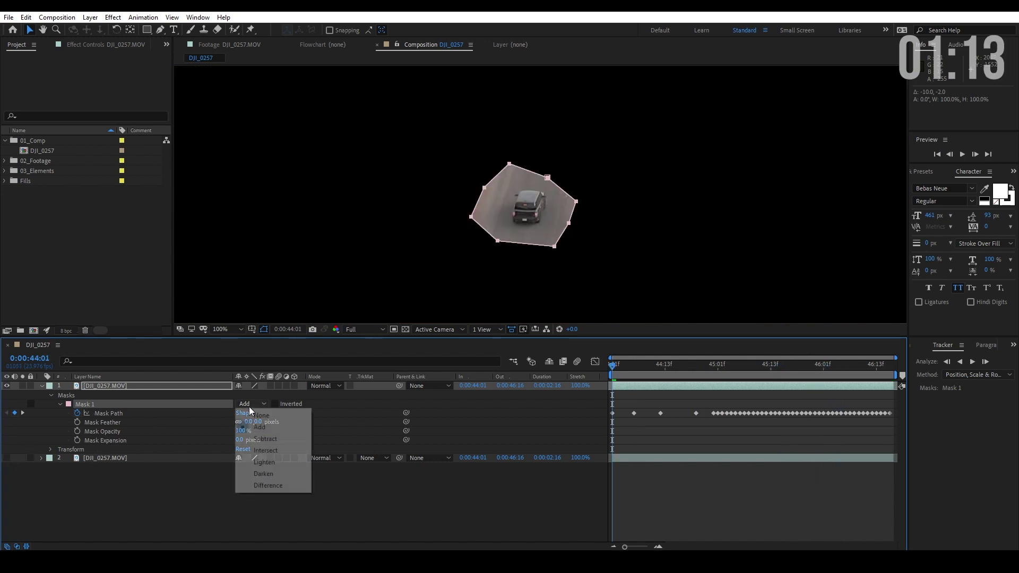
left_click(278, 443)
key("u")
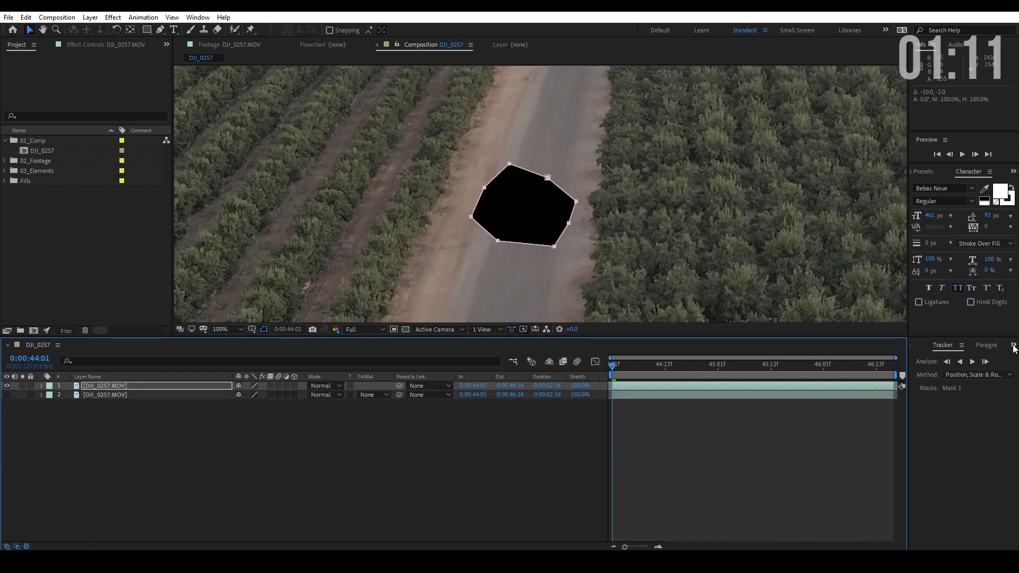
Show the Content-Aware Fill controls and deselect the masked layer
left_click(1013, 345)
left_click(988, 392)
left_click(198, 17)
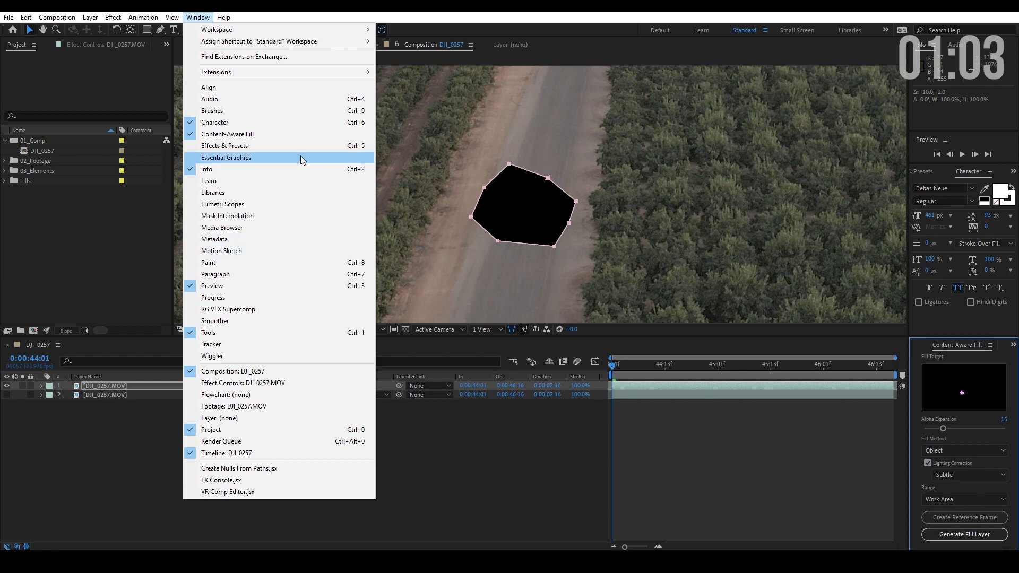
left_click(779, 495)
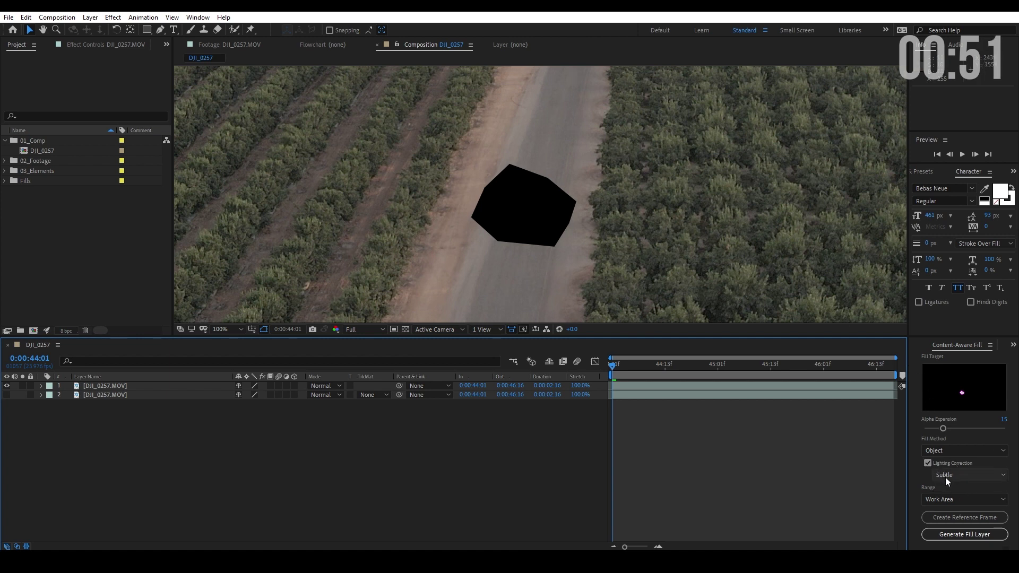
Generate a fill layer for the work area using the Object method, Subtle lighting correction and an alpha expansion of 15
left_click(957, 451)
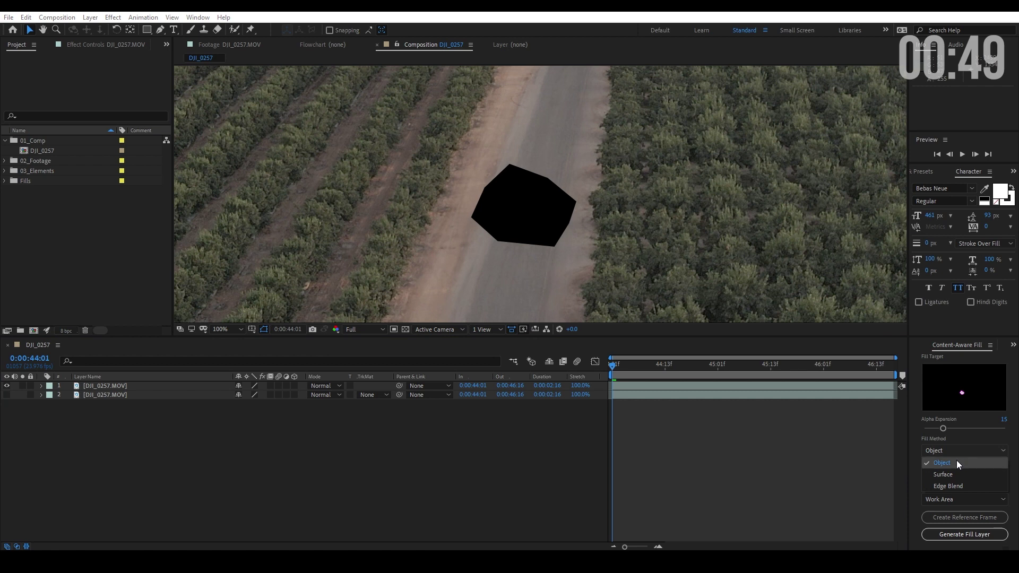
left_click(953, 463)
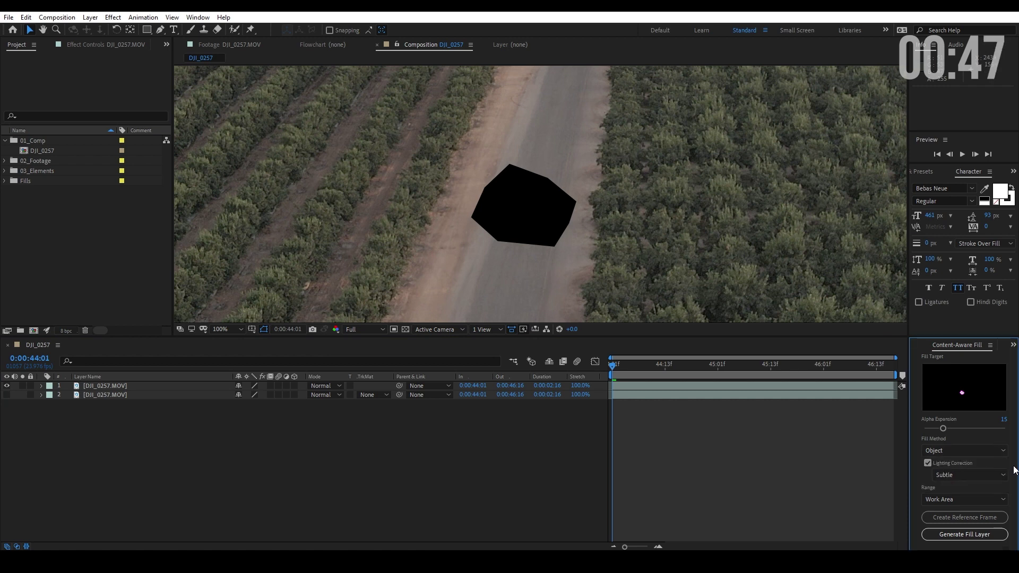
left_click(967, 451)
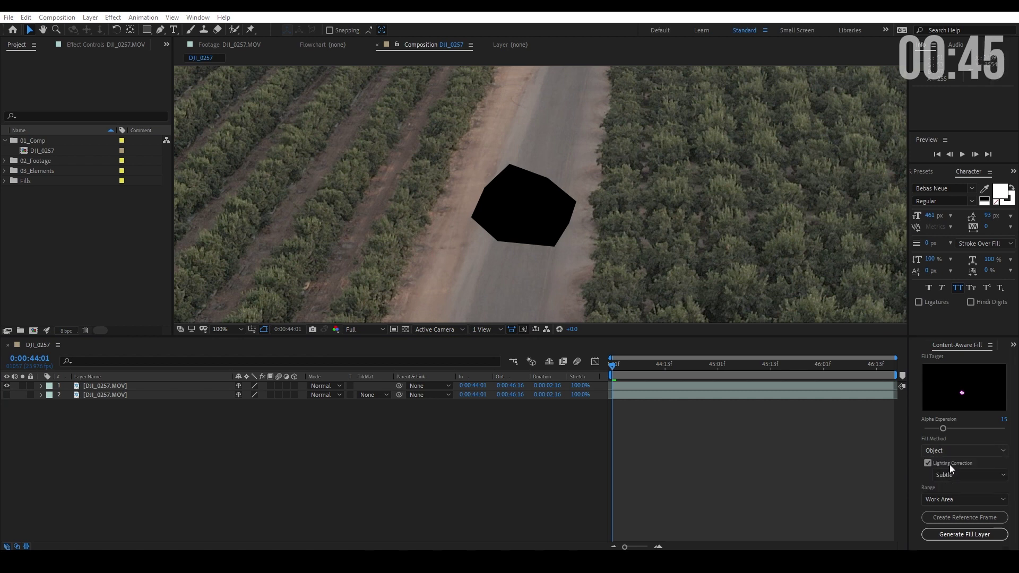
left_click(950, 464)
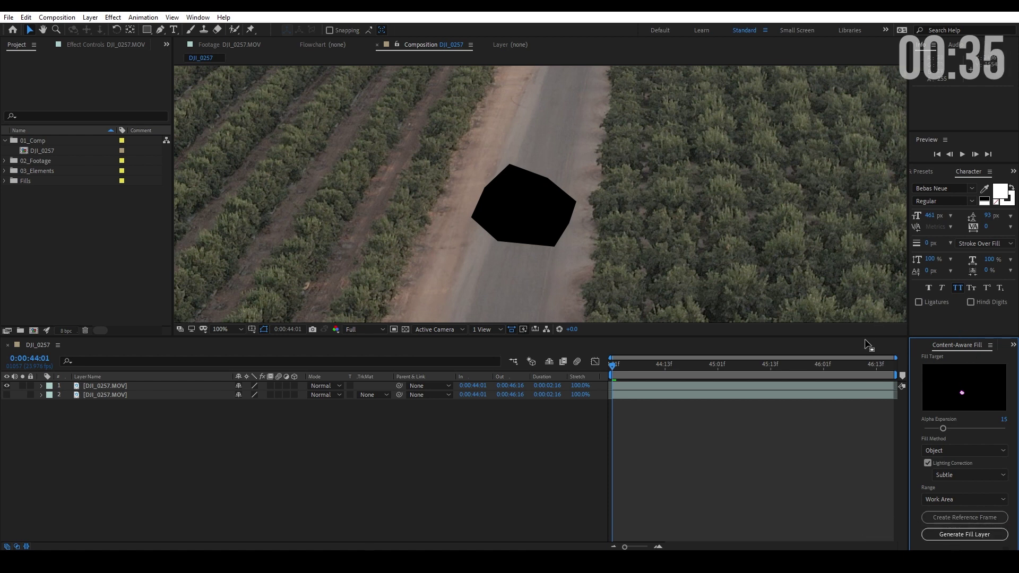
left_click_drag(868, 337, 869, 322)
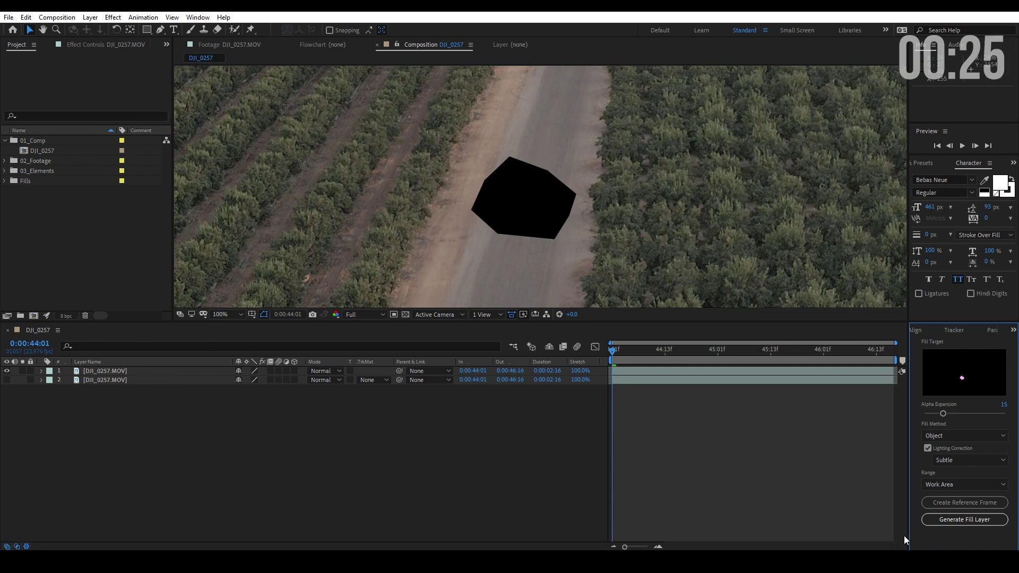
left_click(961, 520)
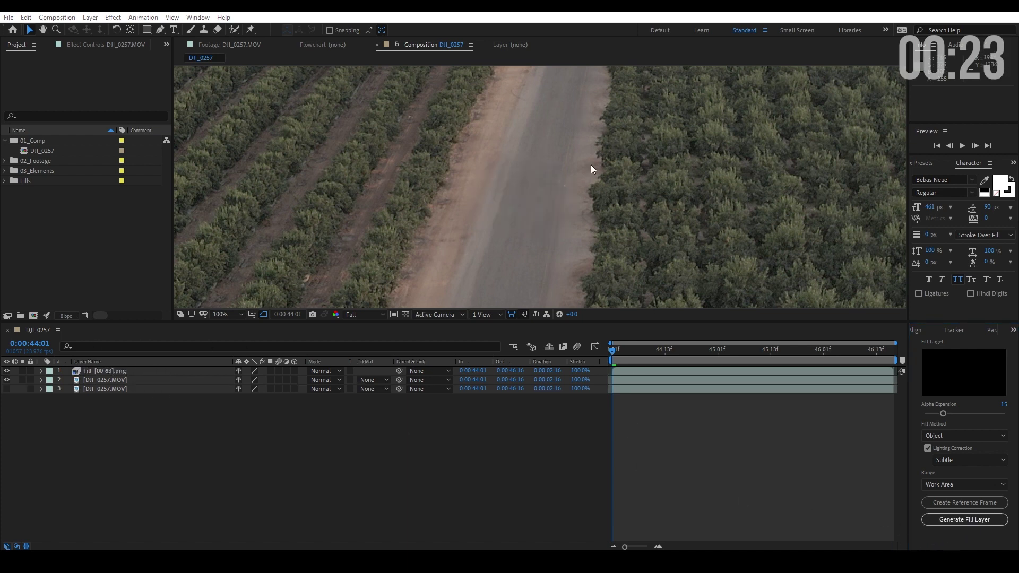
View the composition at 50% and inspect the filled road from 0:00:44:01 through 0:00:46:16
left_click(286, 461)
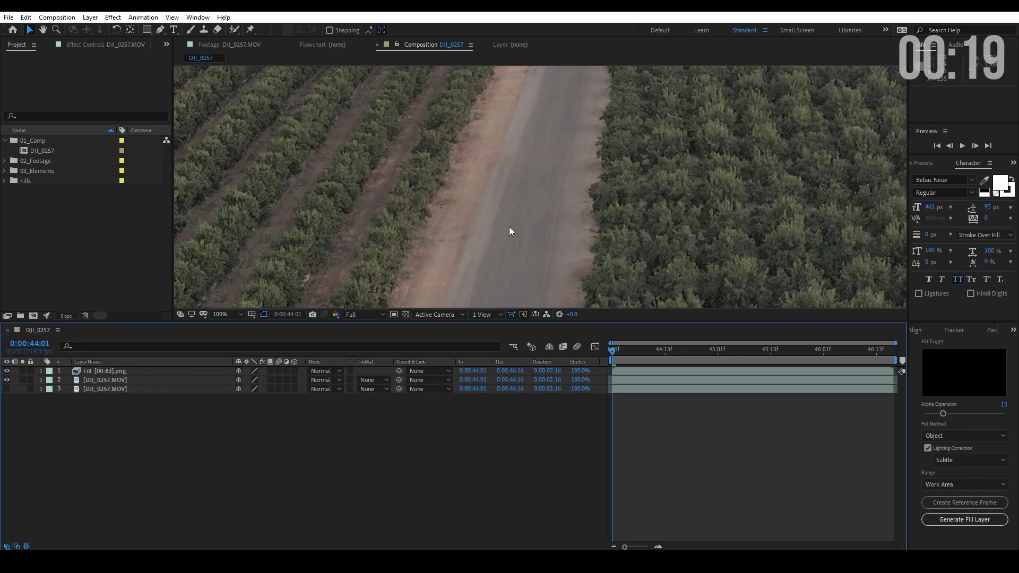
scroll(517, 241, "down", 2)
left_click_drag(614, 353, 902, 371)
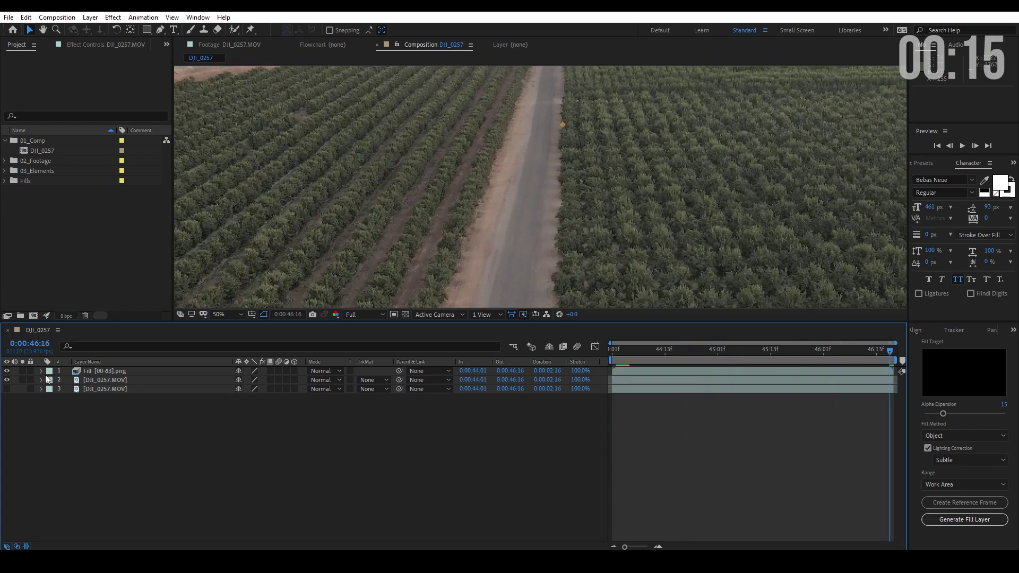
Make the bottom original DJI_0257.MOV layer visible and toggle the fill layer to compare the road with and without the vehicle
left_click(7, 371)
left_click(7, 371)
left_click(7, 371)
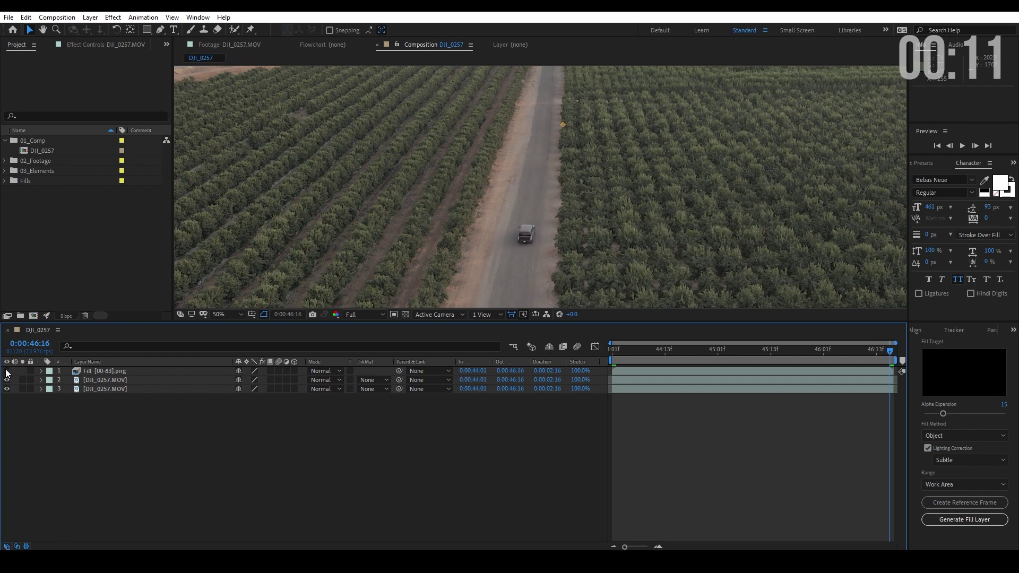
left_click(7, 371)
left_click(6, 371)
left_click(7, 371)
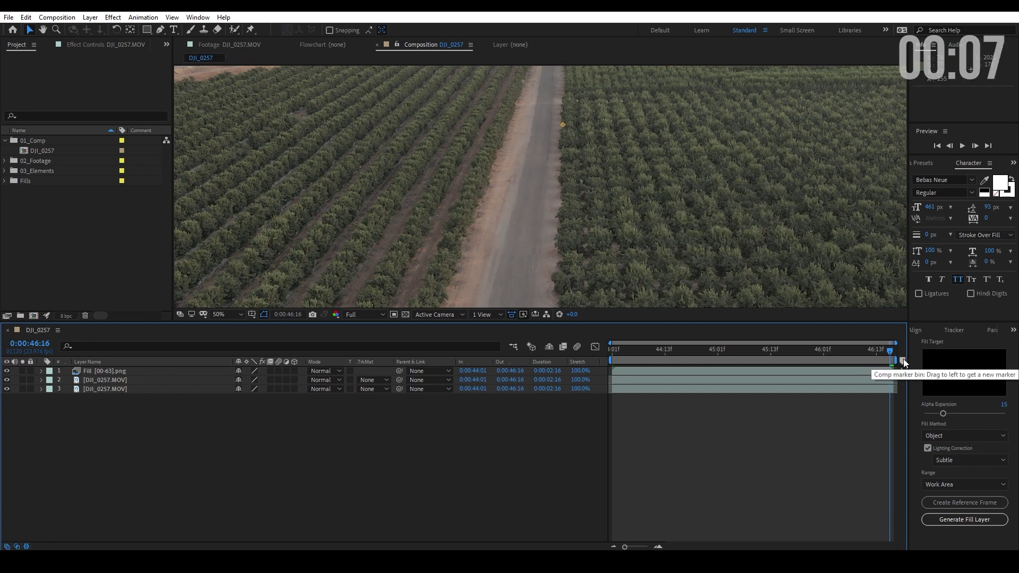
Preview the filled clip from its first frame at 0:00:44:01
left_click_drag(690, 350, 563, 351)
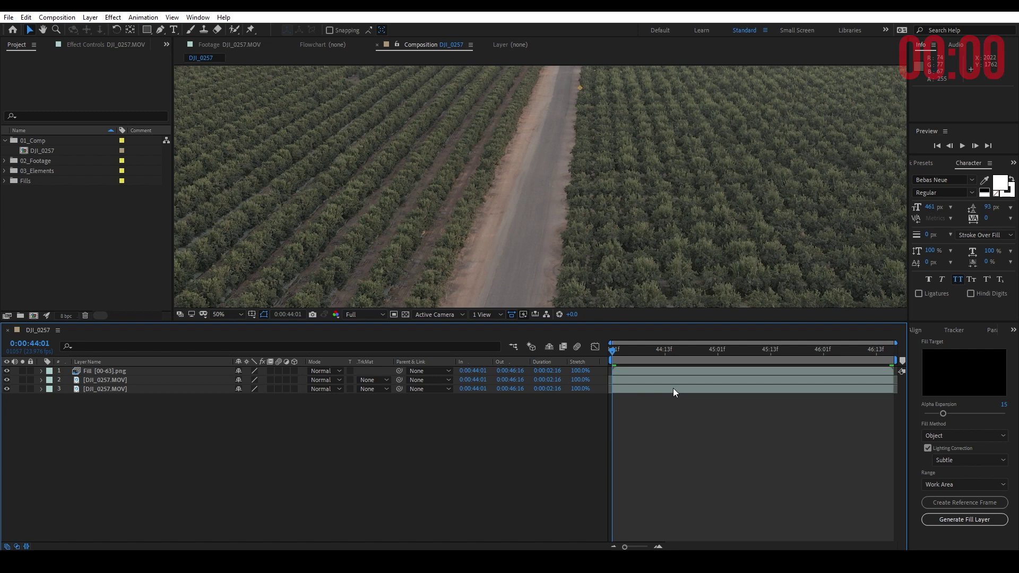
key("space")
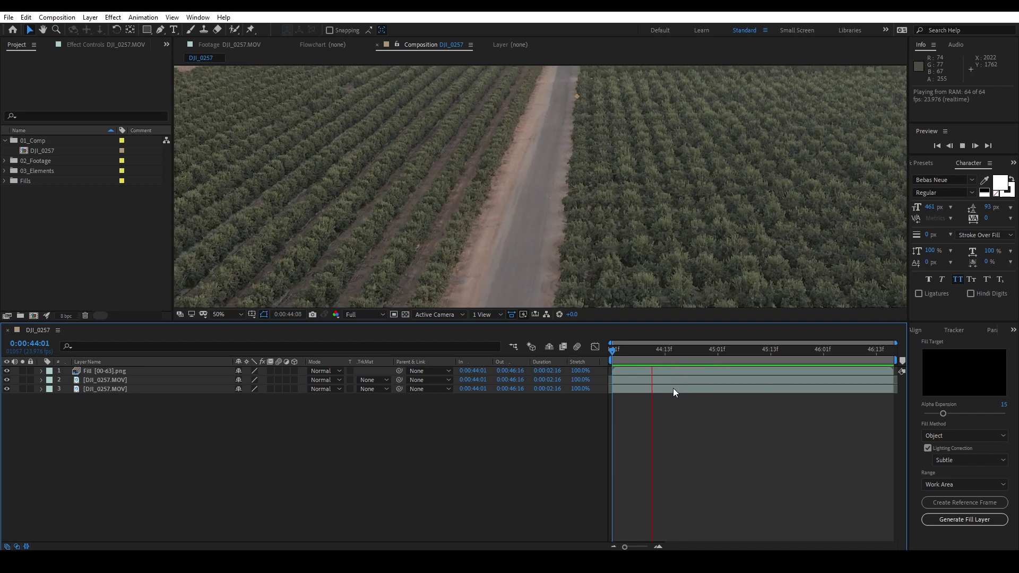